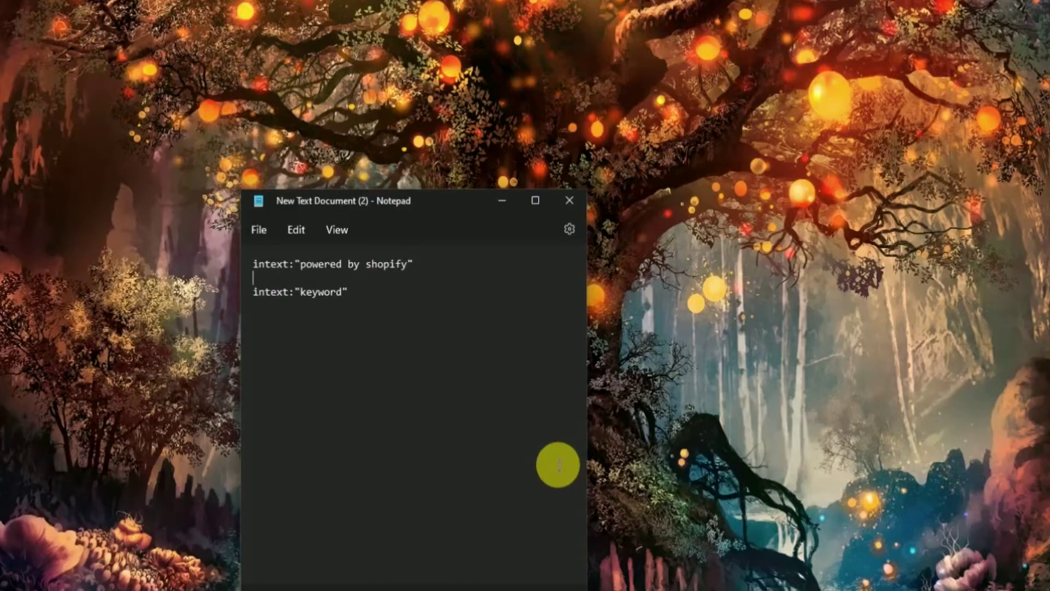
Highlight line 1, intext:"powered by shopify", in the Notepad query file.
{"action": "left_click_drag", "start_coordinate": [414, 264], "coordinate": [254, 264]}
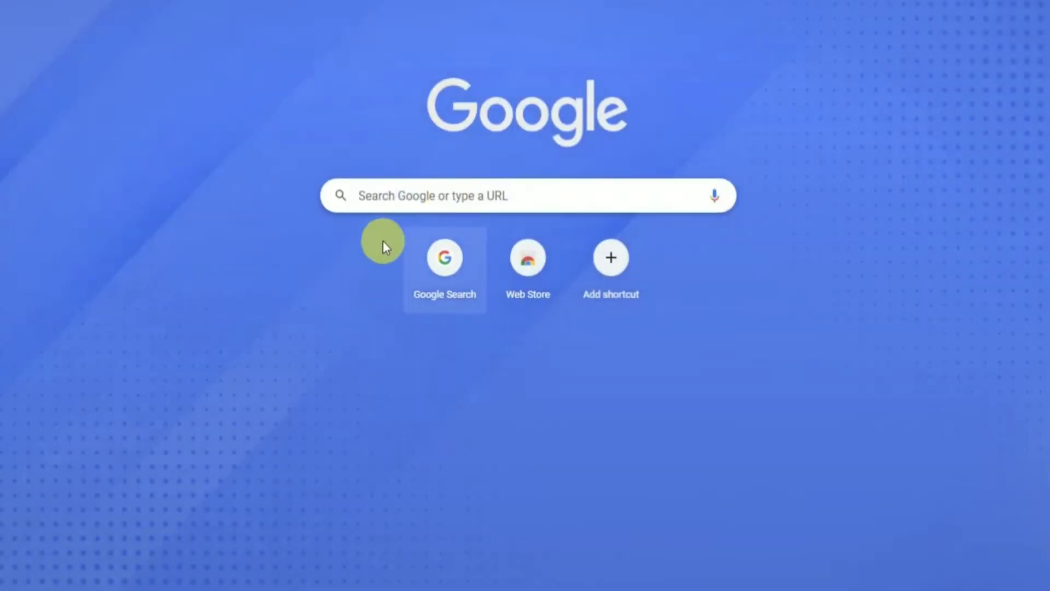
Paste intext:"powered by shopify" and intext:"keyword" into Google's search box, then select keyword.
{"action": "left_click", "coordinate": [416, 196]}
{"action": "type", "text": "intext:\"powered by shopify\""}
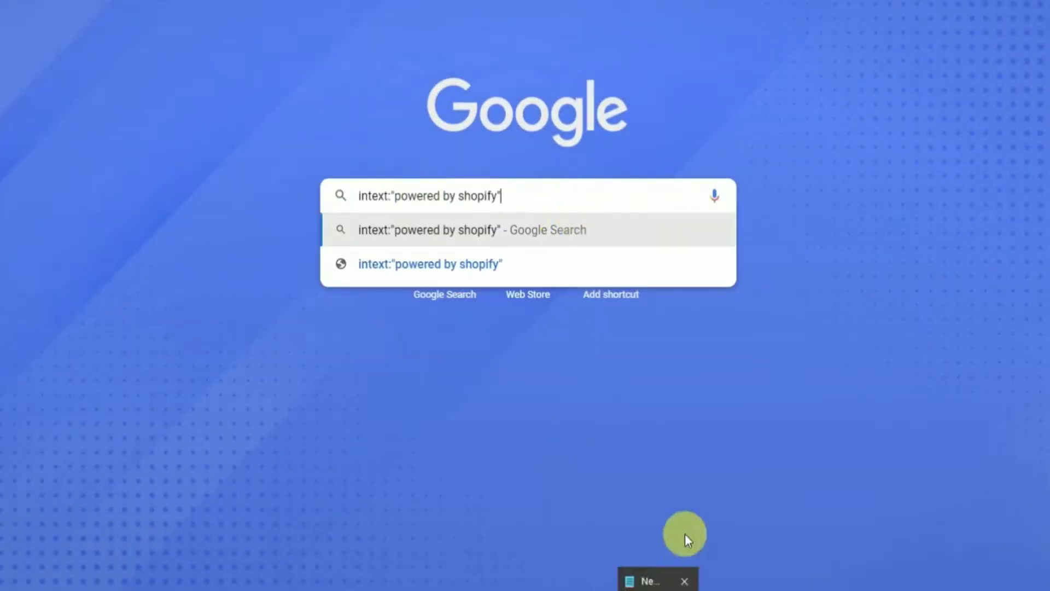
{"action": "key", "text": "alt+Tab"}
{"action": "left_click", "coordinate": [328, 300]}
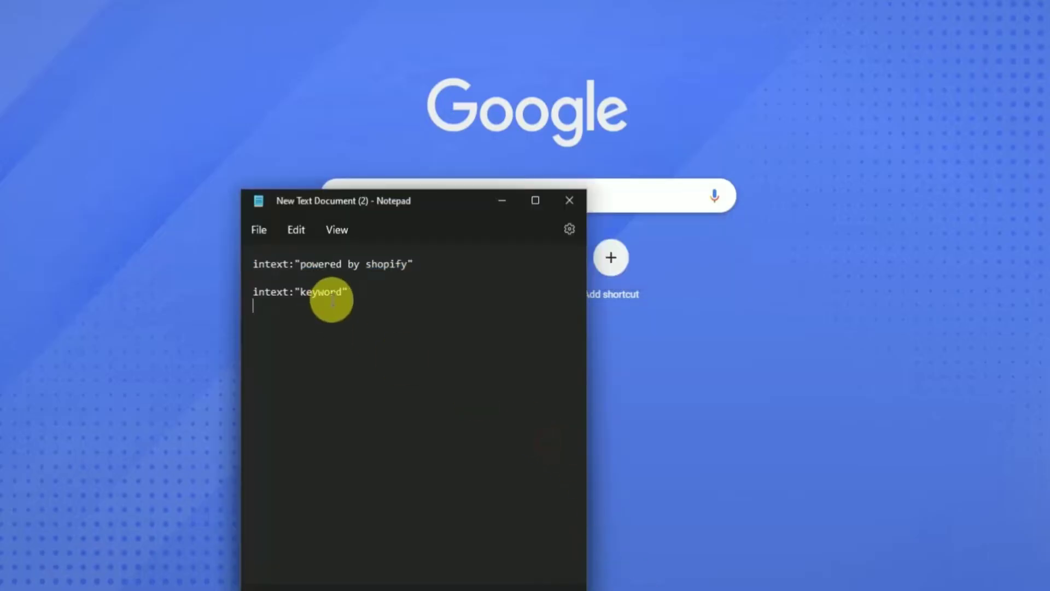
{"action": "left_click_drag", "start_coordinate": [348, 292], "coordinate": [256, 293]}
{"action": "key", "text": "ctrl+c"}
{"action": "left_click", "coordinate": [603, 195]}
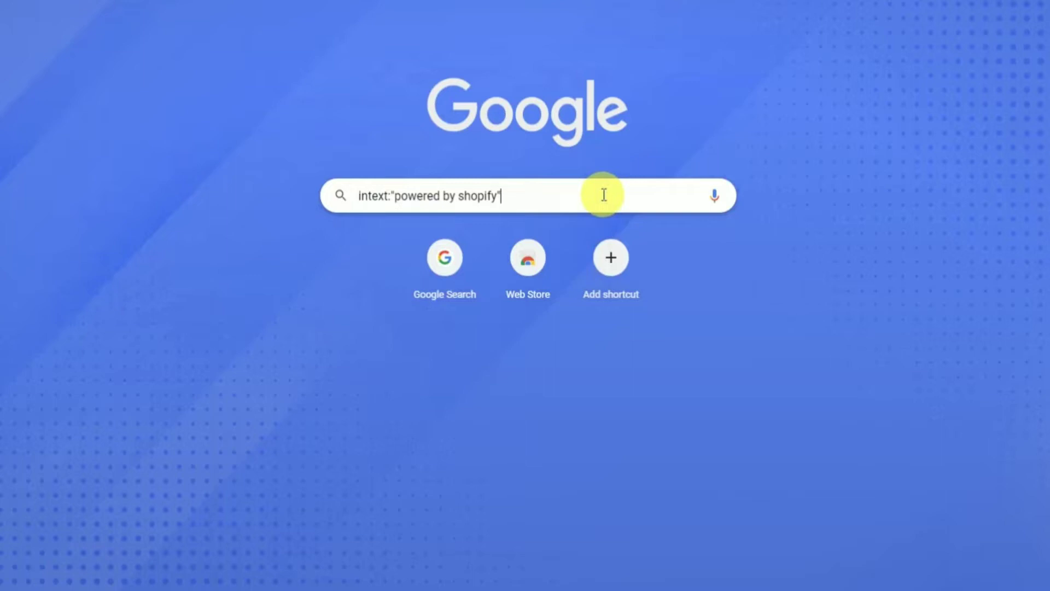
{"action": "key", "text": "ctrl+v"}
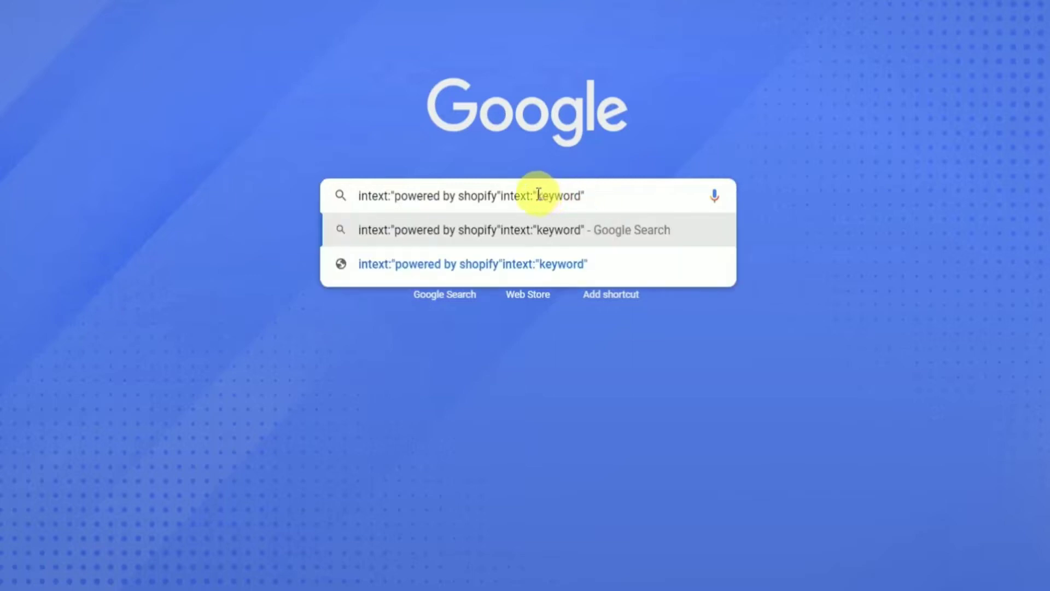
{"action": "left_click_drag", "start_coordinate": [538, 194], "coordinate": [582, 196]}
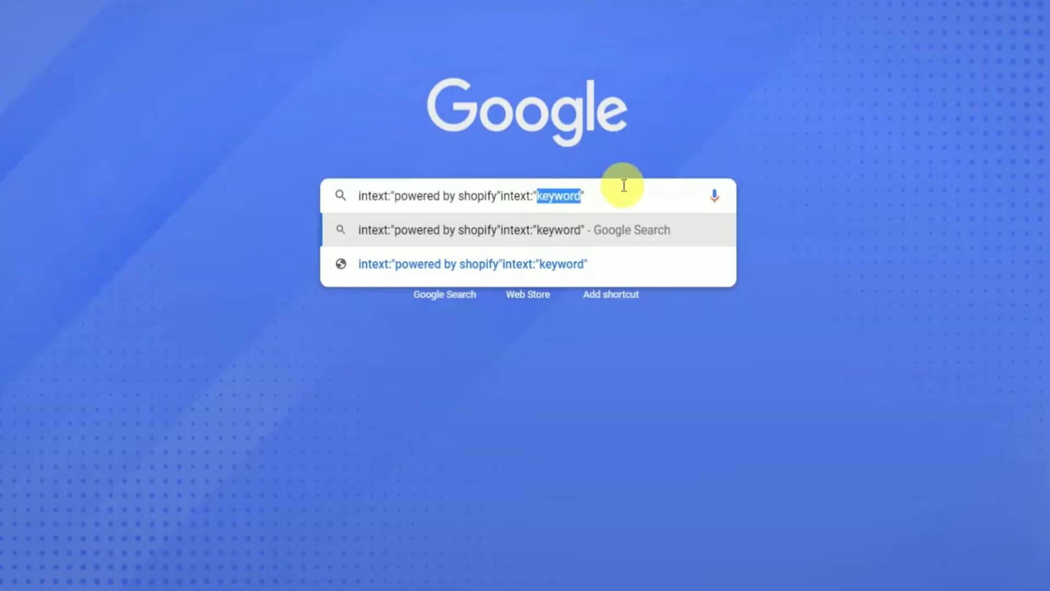
{"action": "type", "text": "Toys"}
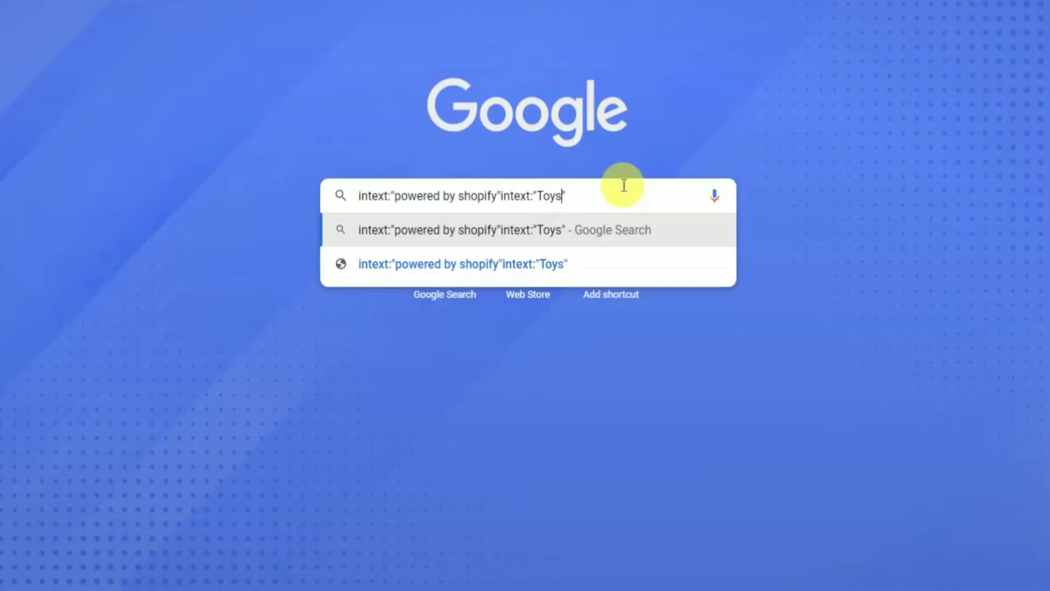
{"action": "key", "text": "Return"}
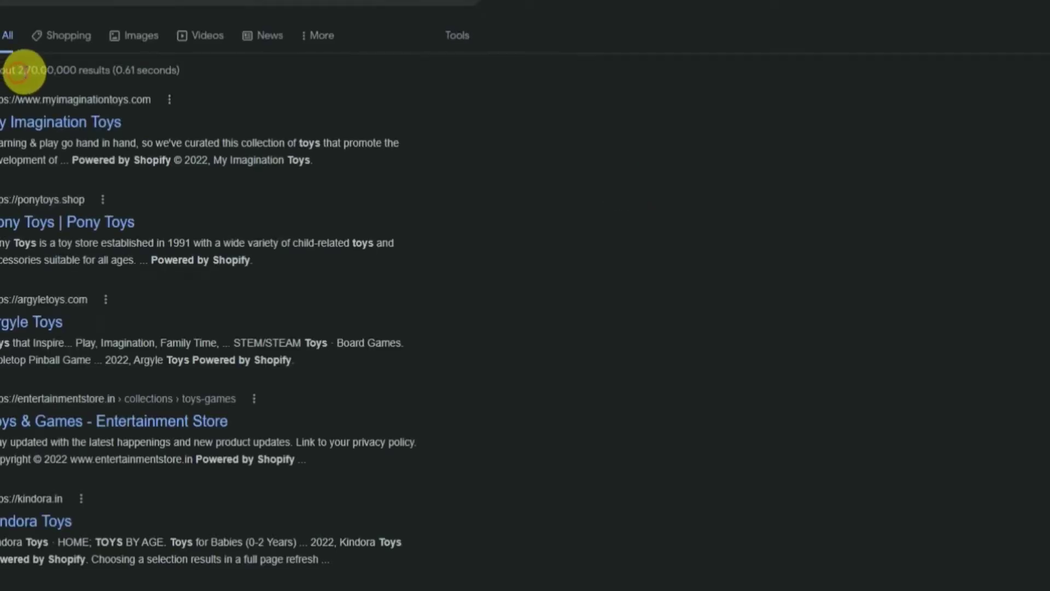
{"action": "left_click_drag", "start_coordinate": [18, 70], "coordinate": [70, 70]}
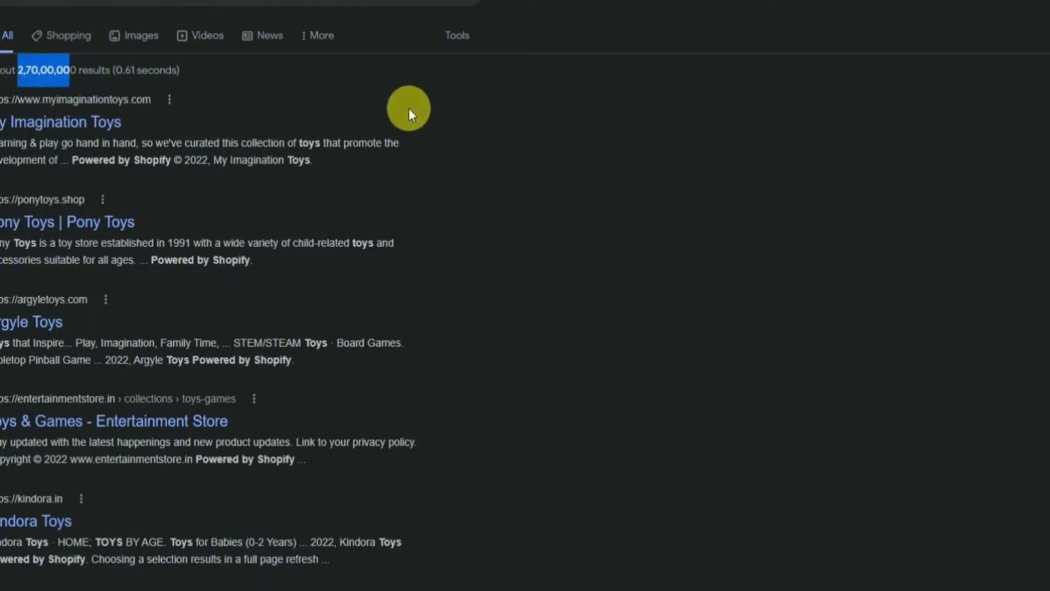
{"action": "left_click", "coordinate": [614, 126]}
{"action": "scroll", "coordinate": [319, 162], "scroll_direction": "down", "scroll_amount": 3}
{"action": "scroll", "coordinate": [318, 161], "scroll_direction": "down", "scroll_amount": 2}
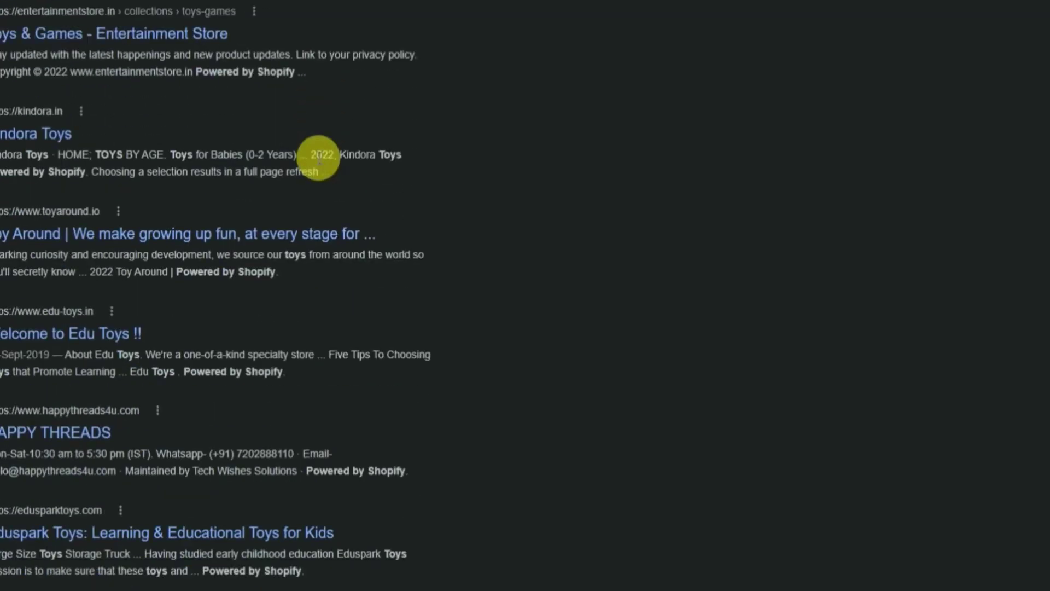
{"action": "scroll", "coordinate": [319, 158], "scroll_direction": "up", "scroll_amount": 5}
{"action": "scroll", "coordinate": [541, 190], "scroll_direction": "down", "scroll_amount": 7}
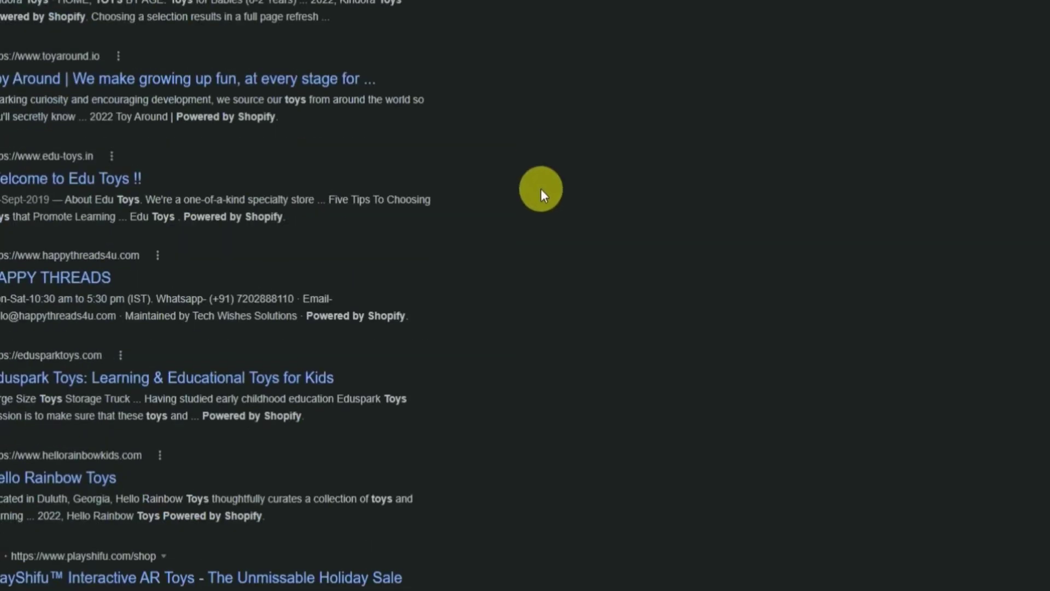
{"action": "scroll", "coordinate": [540, 189], "scroll_direction": "down", "scroll_amount": 3}
{"action": "scroll", "coordinate": [536, 198], "scroll_direction": "up", "scroll_amount": 4}
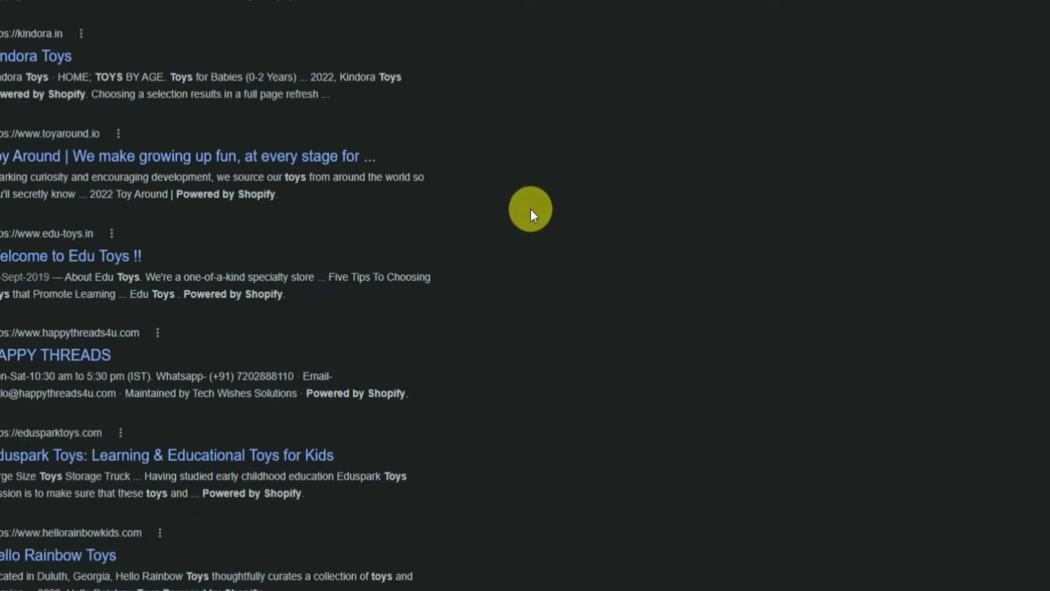
{"action": "scroll", "coordinate": [531, 210], "scroll_direction": "up", "scroll_amount": 5}
{"action": "scroll", "coordinate": [532, 209], "scroll_direction": "up", "scroll_amount": 1}
{"action": "scroll", "coordinate": [532, 209], "scroll_direction": "up", "scroll_amount": 1}
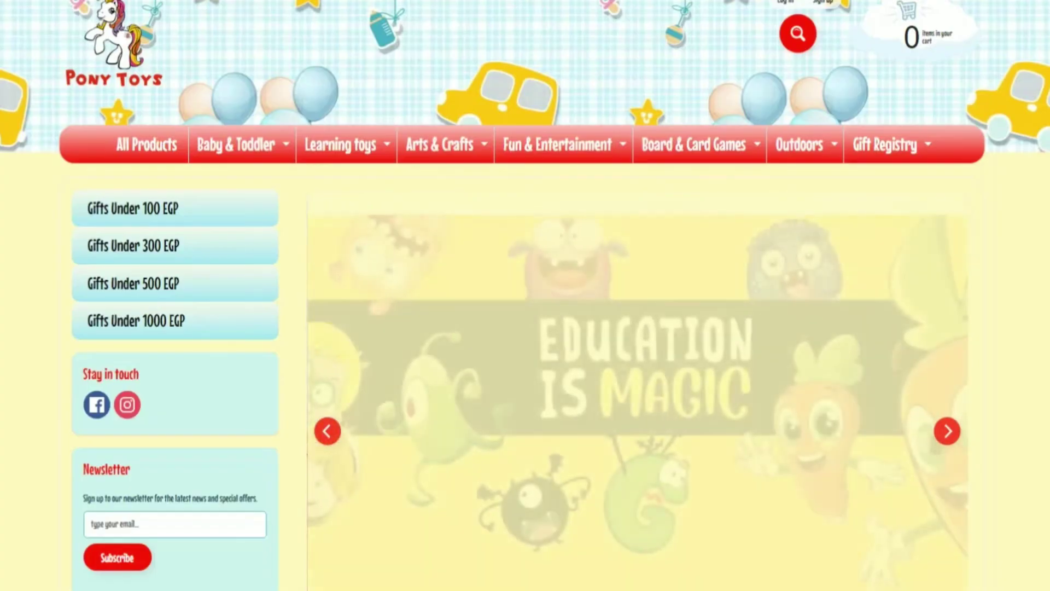
{"action": "scroll", "coordinate": [526, 328], "scroll_direction": "down", "scroll_amount": 1}
{"action": "scroll", "coordinate": [688, 565], "scroll_direction": "down", "scroll_amount": 10}
{"action": "scroll", "coordinate": [688, 564], "scroll_direction": "down", "scroll_amount": 10}
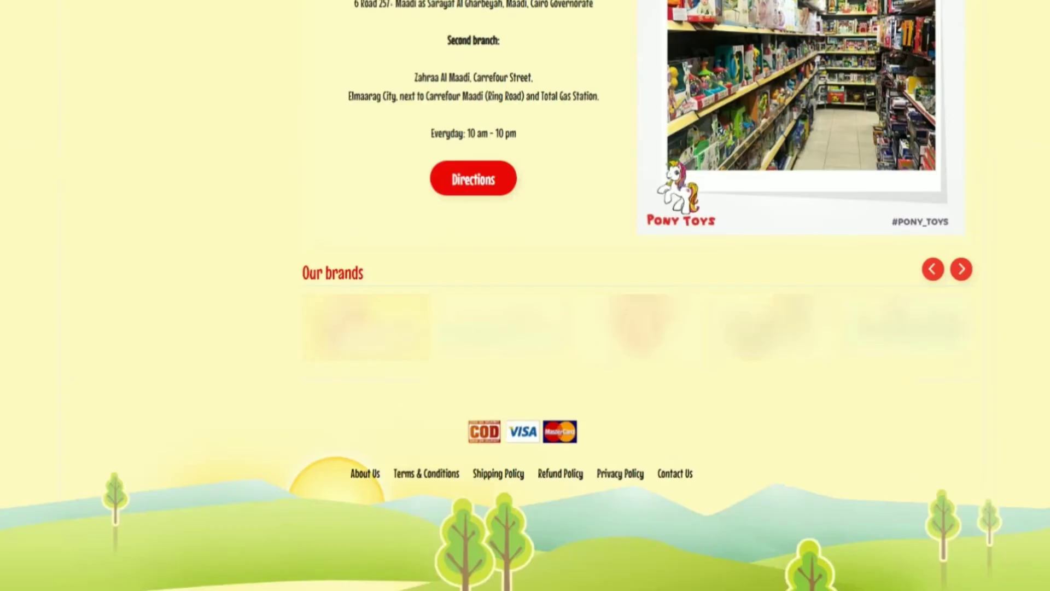